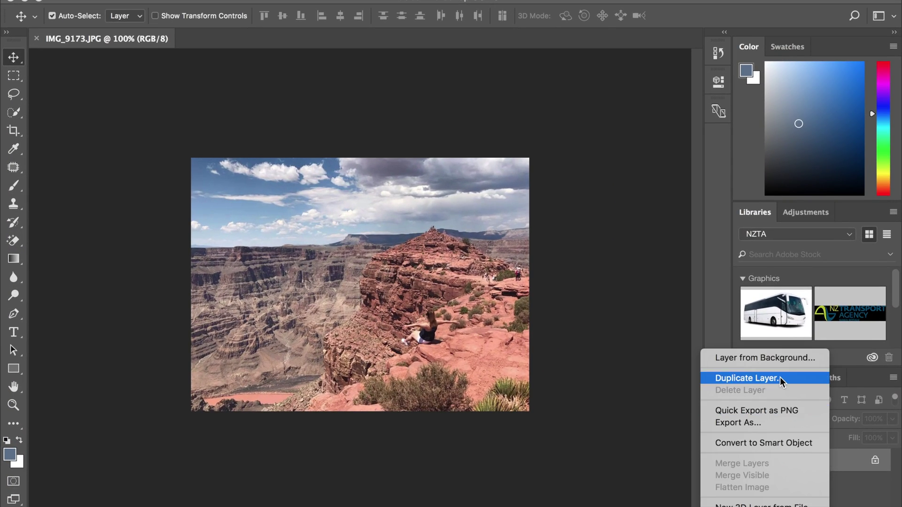
Duplicate the Background layer, unlock and rename the original 'sky', then select Background copy.
{"action": "left_click", "coordinate": [779, 379]}
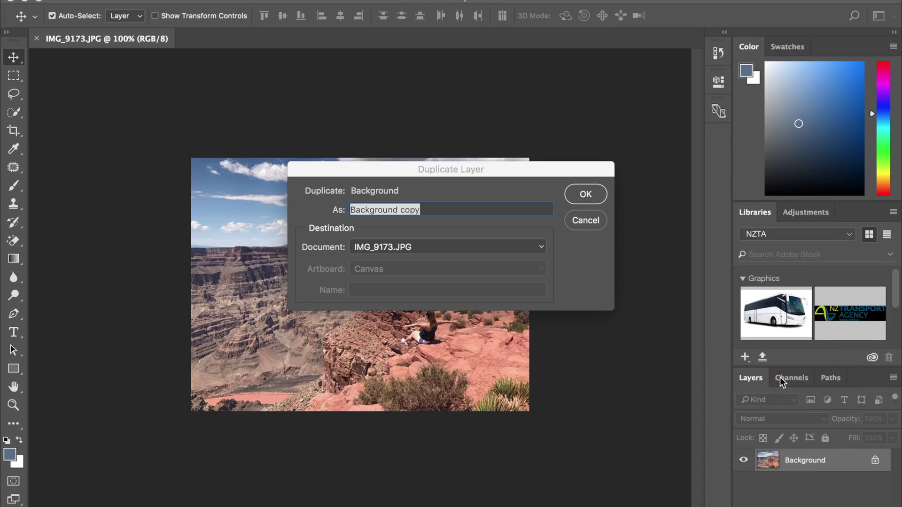
{"action": "left_click", "coordinate": [593, 193]}
{"action": "left_click", "coordinate": [875, 483]}
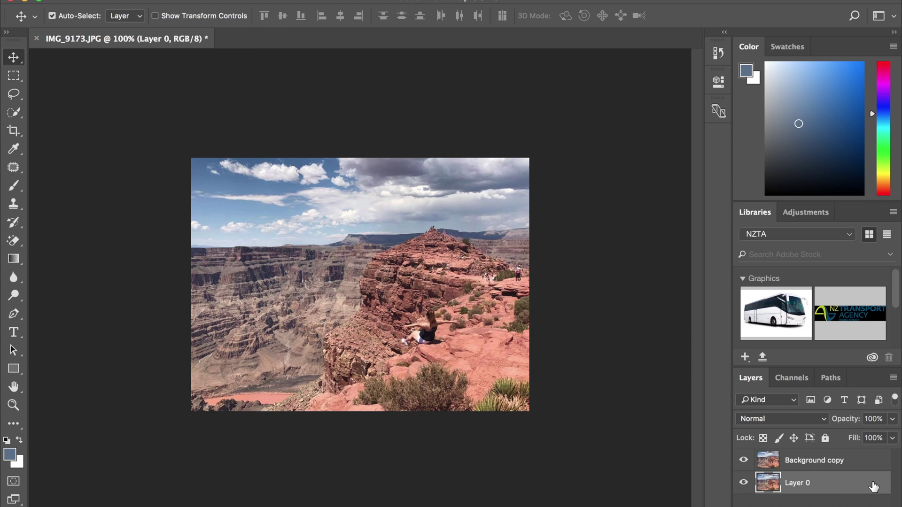
{"action": "double_click", "coordinate": [794, 483]}
{"action": "type", "text": "sky"}
{"action": "key", "text": "Return"}
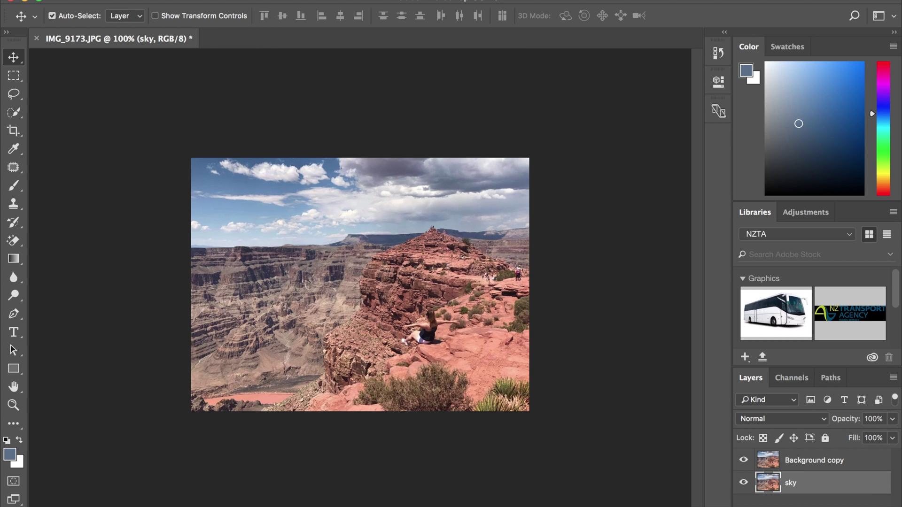
{"action": "left_click", "coordinate": [799, 463]}
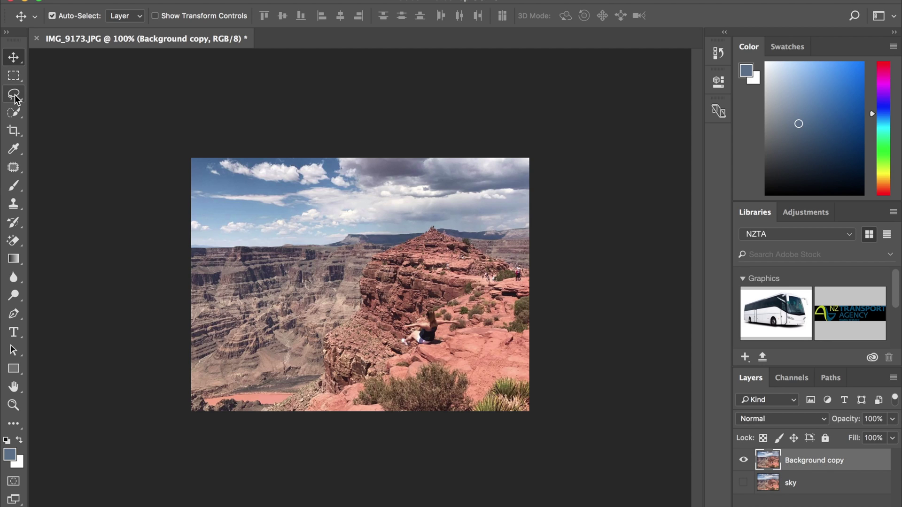
Select the whole sky on Background copy with the Quick Selection tool and delete it.
{"action": "left_click", "coordinate": [16, 112]}
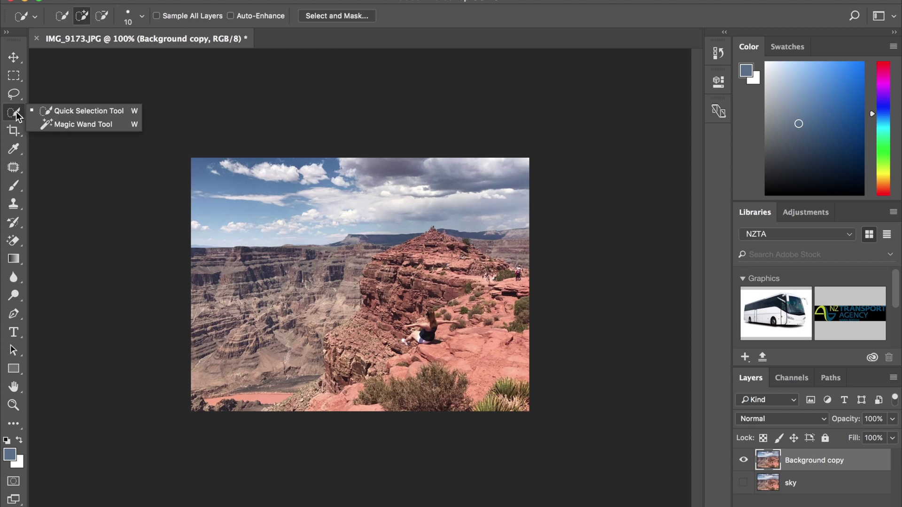
{"action": "left_click", "coordinate": [43, 113]}
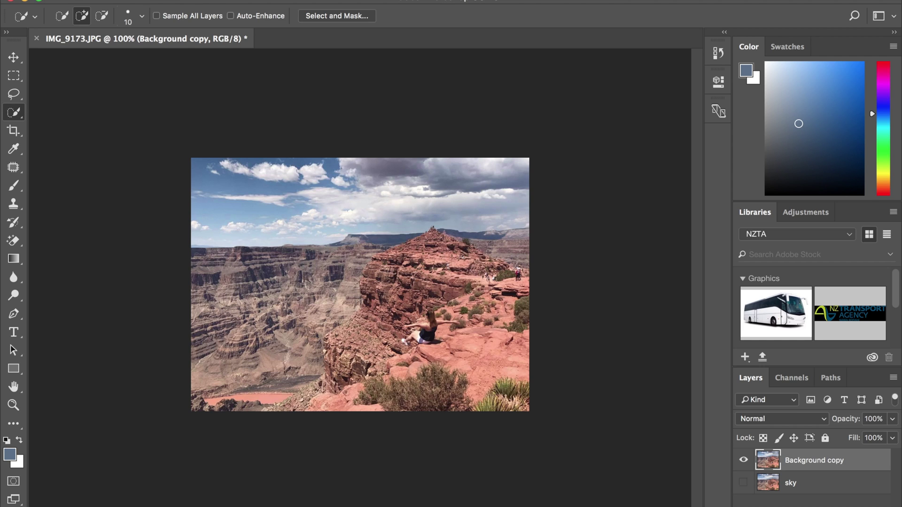
{"action": "left_click", "coordinate": [141, 17]}
{"action": "left_click", "coordinate": [140, 19]}
{"action": "left_click_drag", "start_coordinate": [258, 188], "coordinate": [234, 221]}
{"action": "left_click_drag", "start_coordinate": [469, 193], "coordinate": [418, 203]}
{"action": "key", "text": "Delete"}
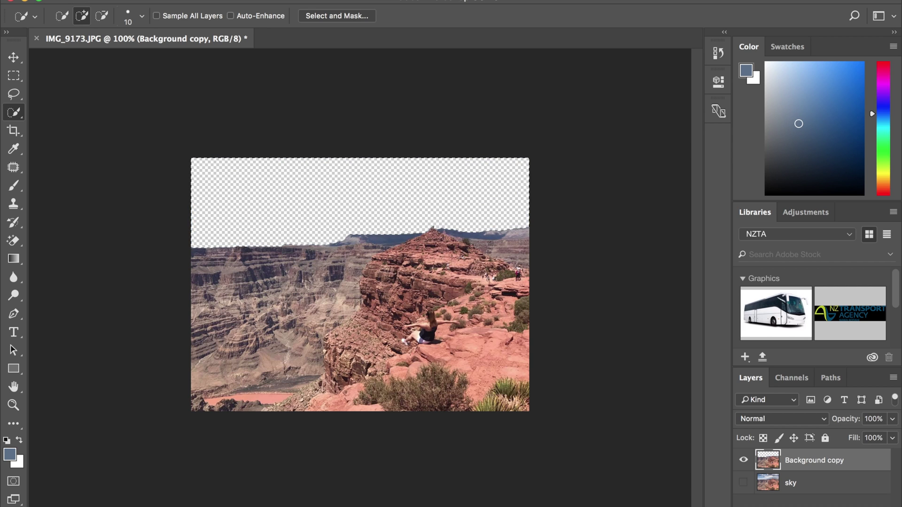
Make both Background copy and sky layers visible and select the sky layer.
{"action": "left_click", "coordinate": [744, 460]}
{"action": "left_click", "coordinate": [744, 460]}
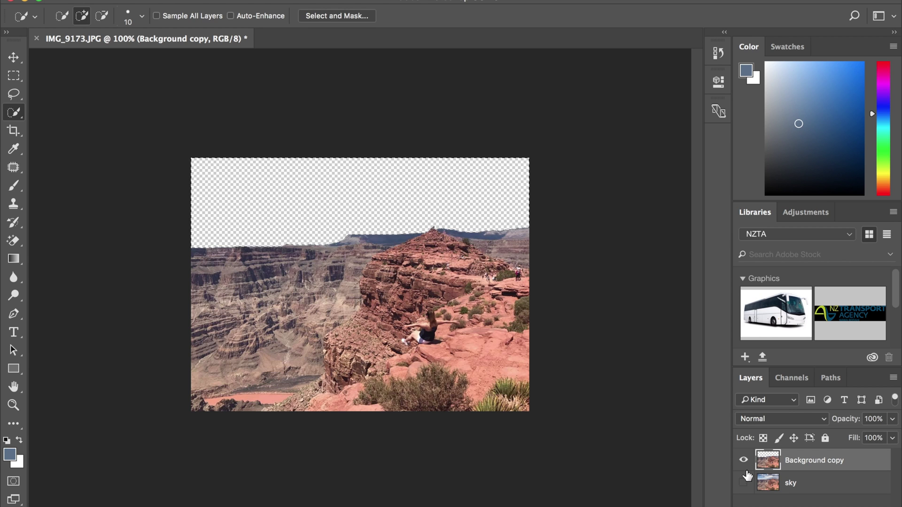
{"action": "left_click", "coordinate": [744, 482]}
{"action": "left_click", "coordinate": [803, 487]}
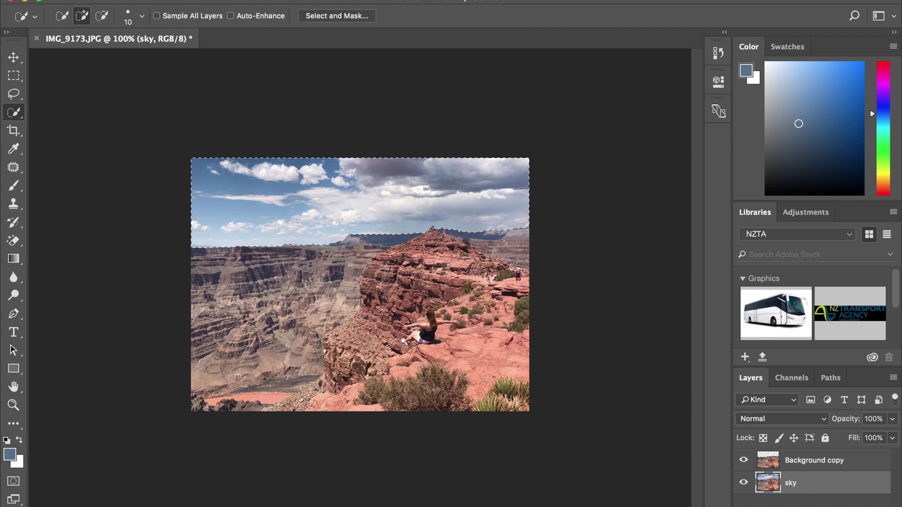
Deselect, then lasso the canyon from just above the horizon to the bottom edge.
{"action": "key", "text": "super+d"}
{"action": "left_click_drag", "start_coordinate": [15, 97], "coordinate": [41, 92]}
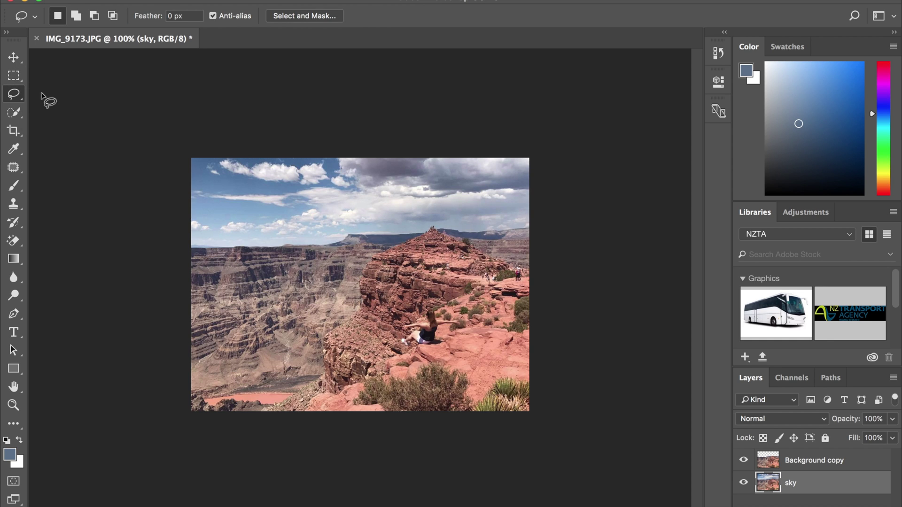
{"action": "left_click_drag", "start_coordinate": [189, 242], "coordinate": [278, 242]}
{"action": "mouse_move", "coordinate": [458, 223]}
{"action": "left_mouse_down"}
{"action": "mouse_move", "coordinate": [533, 220]}
{"action": "mouse_move", "coordinate": [550, 315]}
{"action": "mouse_move", "coordinate": [548, 427]}
{"action": "mouse_move", "coordinate": [292, 433]}
{"action": "mouse_move", "coordinate": [185, 414]}
{"action": "mouse_move", "coordinate": [177, 355]}
{"action": "mouse_move", "coordinate": [192, 244]}
{"action": "left_mouse_up"}
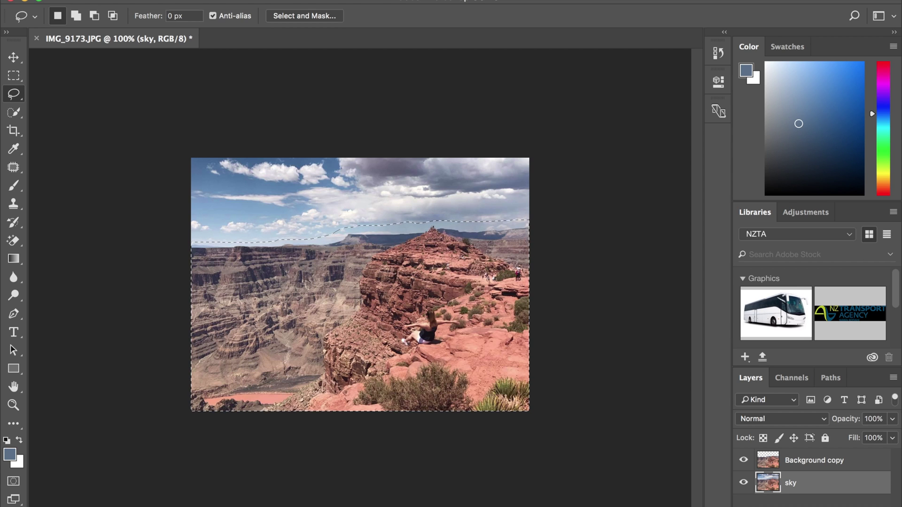
Content-Aware Fill the land selection with clouds, toggling Background copy to check the result.
{"action": "left_click", "coordinate": [160, 1]}
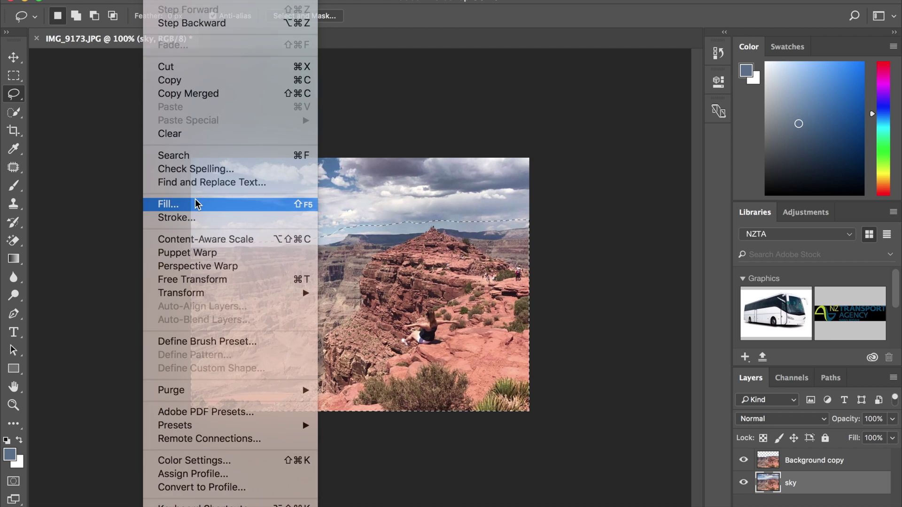
{"action": "left_click", "coordinate": [195, 204]}
{"action": "left_click", "coordinate": [367, 201]}
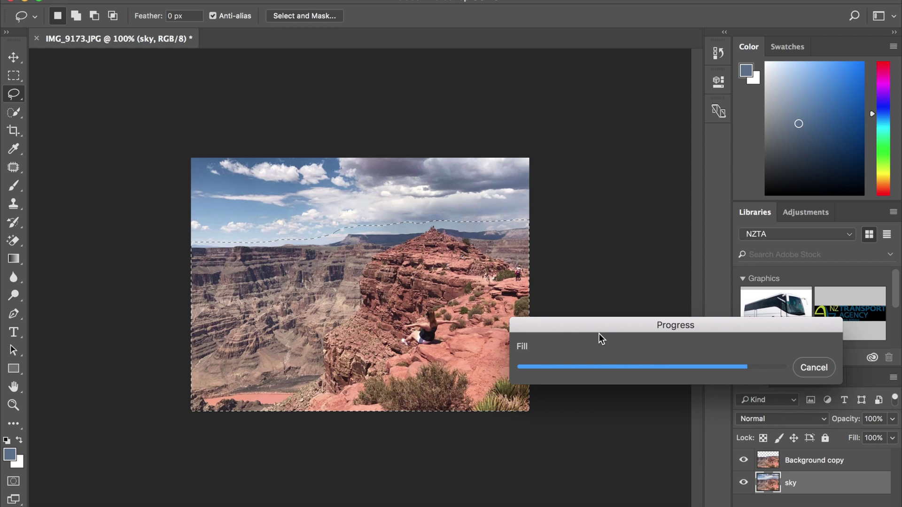
{"action": "left_click", "coordinate": [744, 460]}
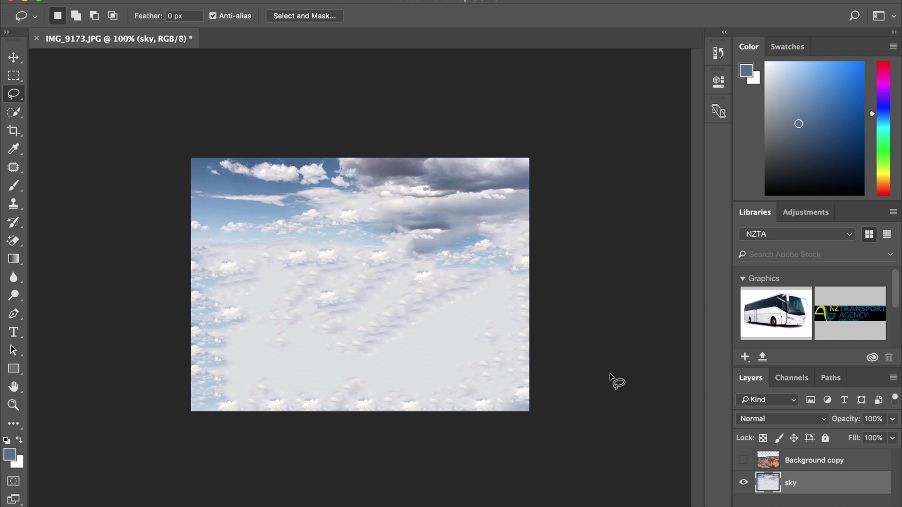
{"action": "left_click", "coordinate": [743, 460]}
Convert the sky layer to a smart object.
{"action": "right_click", "coordinate": [806, 492]}
{"action": "key", "text": "Escape"}
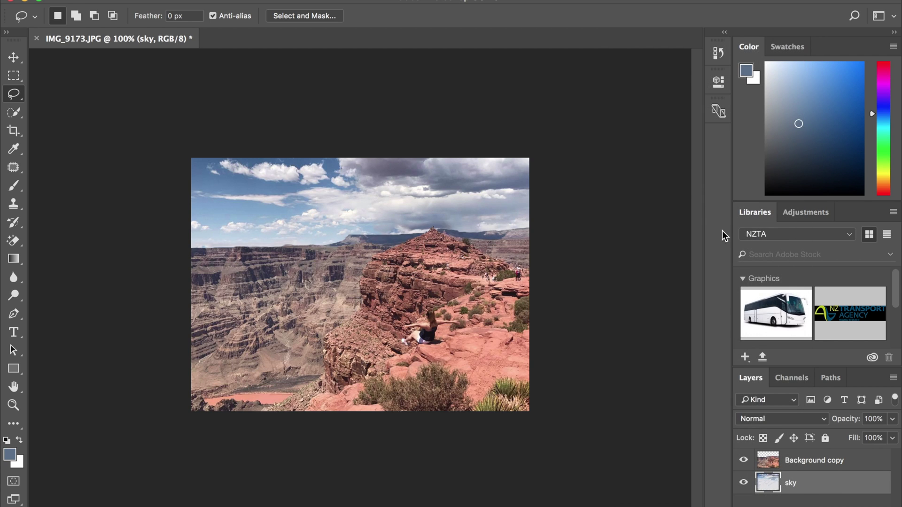
{"action": "right_click", "coordinate": [822, 494]}
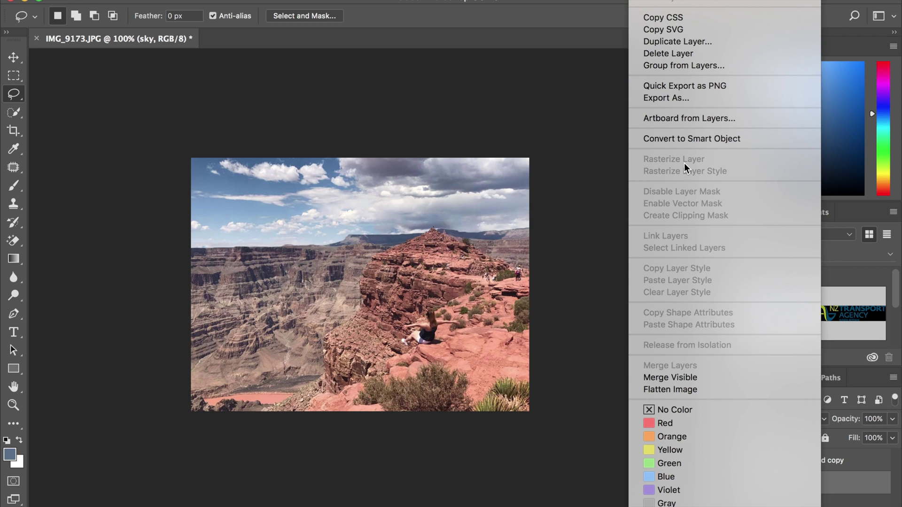
{"action": "left_click", "coordinate": [698, 139]}
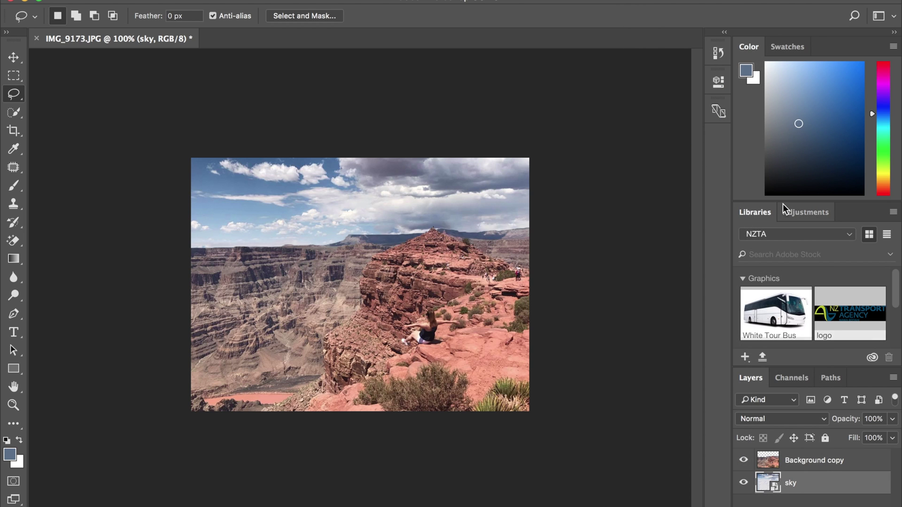
{"action": "left_click", "coordinate": [789, 214]}
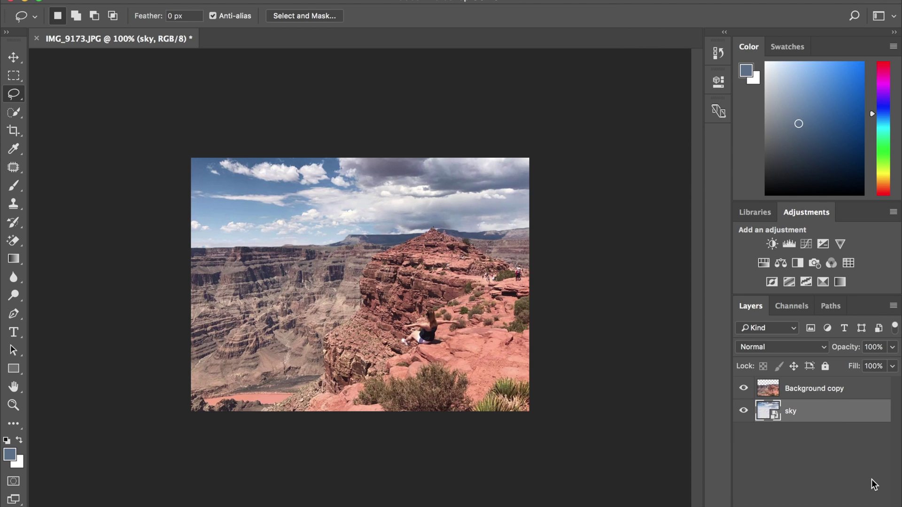
Convert the Background copy layer to a smart object and keep it selected.
{"action": "left_click", "coordinate": [837, 398]}
{"action": "right_click", "coordinate": [836, 394]}
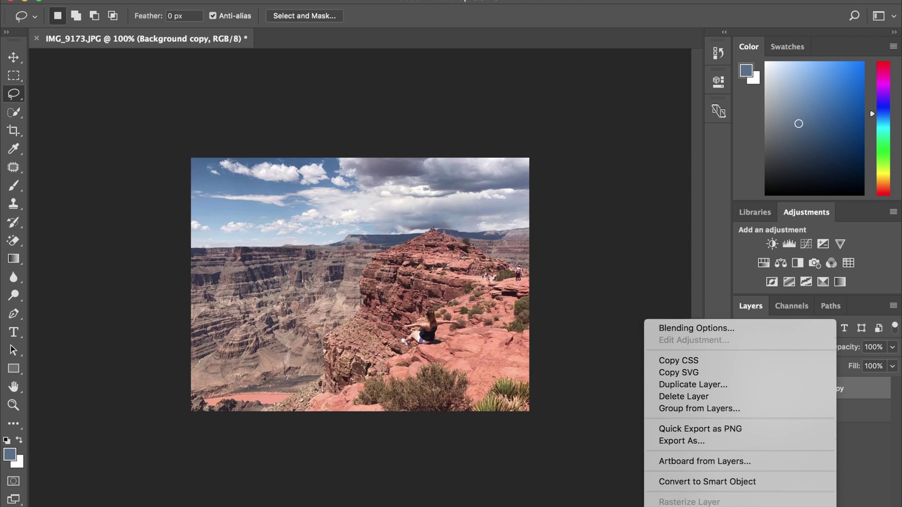
{"action": "left_click", "coordinate": [742, 341]}
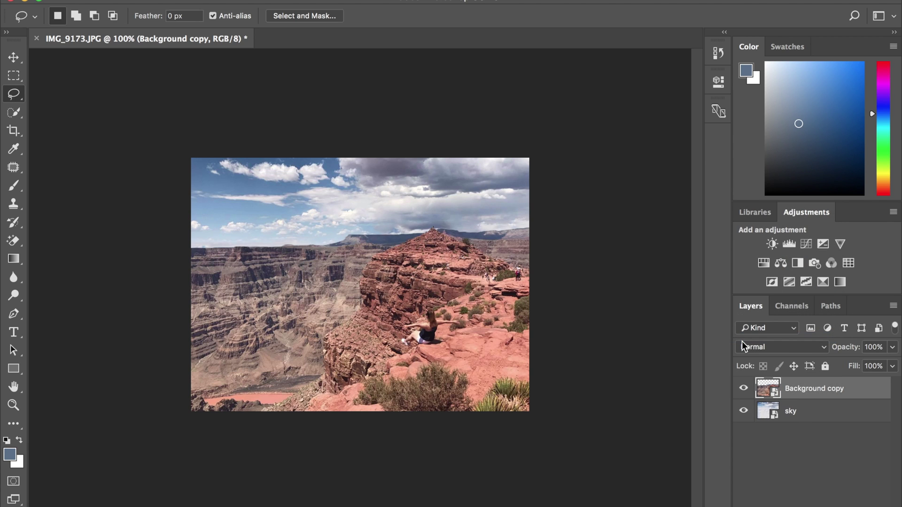
{"action": "left_click", "coordinate": [833, 419]}
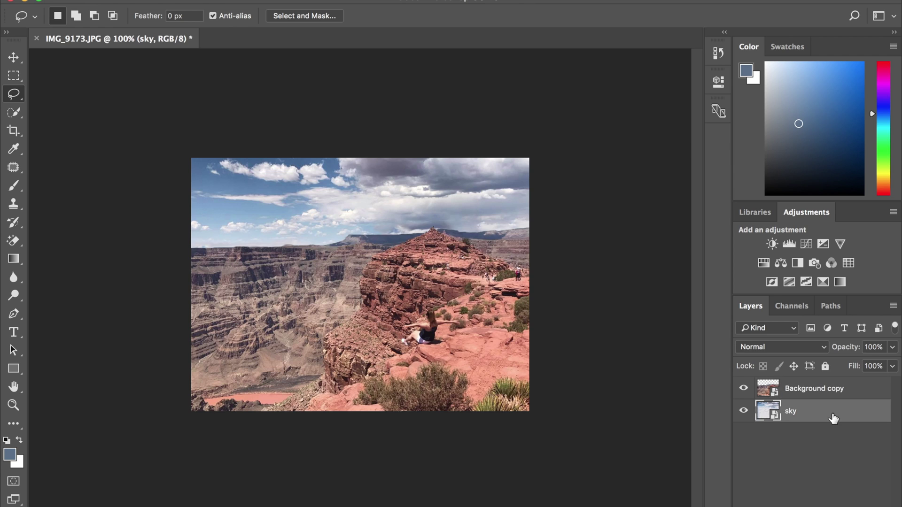
{"action": "left_click", "coordinate": [805, 398]}
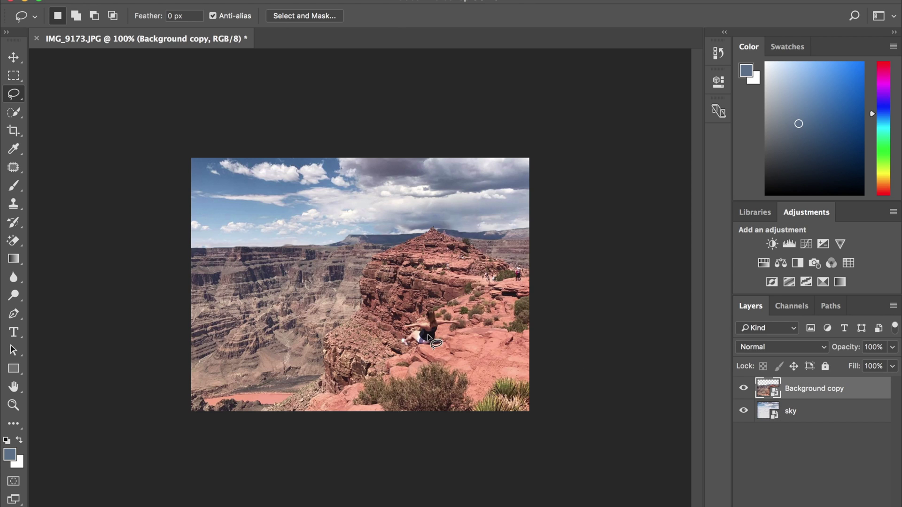
Free-transform Background copy up to about 104.6% and nudge it down and right.
{"action": "key", "text": "super+t"}
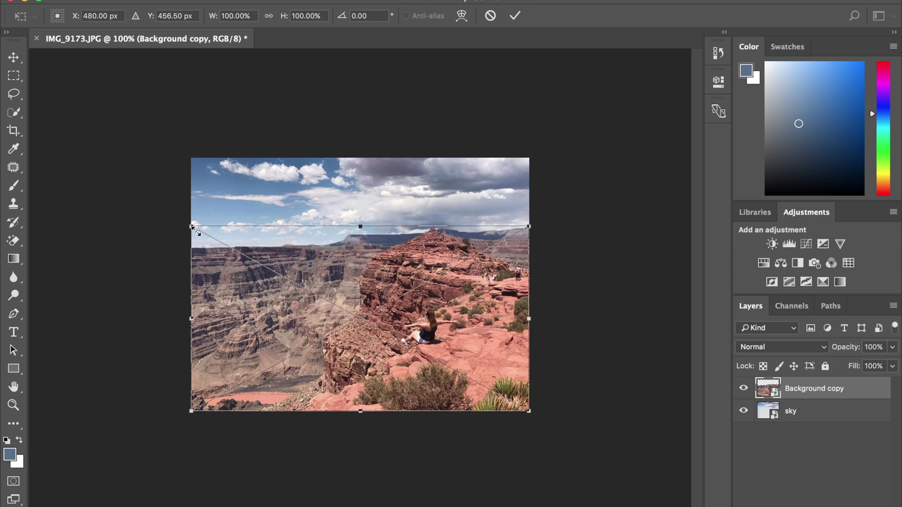
{"action": "left_click_drag", "start_coordinate": [191, 226], "coordinate": [175, 217]}
{"action": "left_click_drag", "start_coordinate": [280, 260], "coordinate": [284, 264]}
{"action": "key", "text": "Return"}
{"action": "key", "text": "l"}
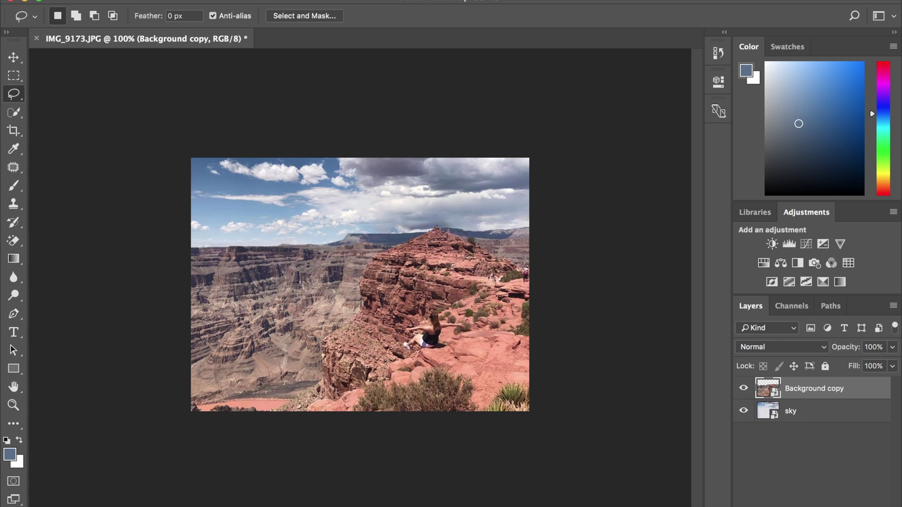
{"action": "left_click", "coordinate": [439, 1]}
Create a video timeline and set a Transform keyframe for Background copy at frame 0.
{"action": "left_click", "coordinate": [497, 428]}
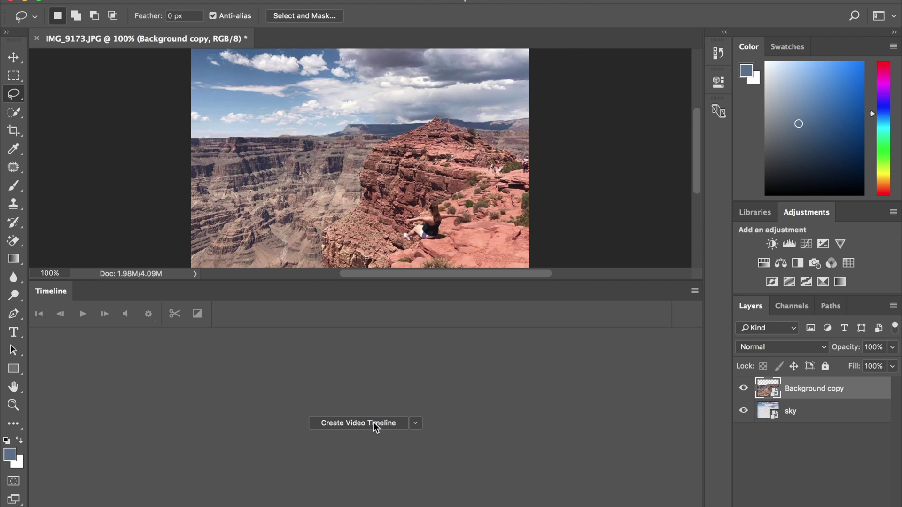
{"action": "left_click", "coordinate": [374, 424]}
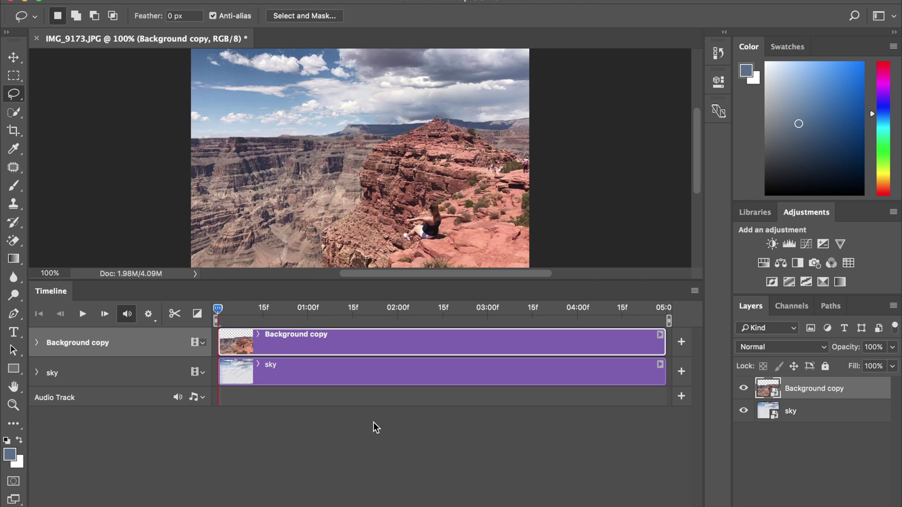
{"action": "left_click", "coordinate": [37, 343]}
{"action": "left_click", "coordinate": [81, 365]}
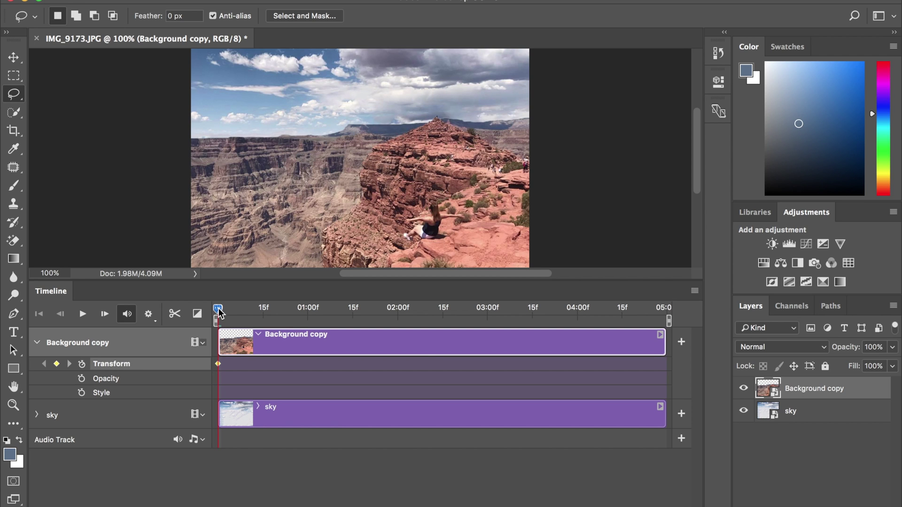
At the last frame, scale Background copy down to 99.69% to record the end keyframe.
{"action": "left_click_drag", "start_coordinate": [218, 309], "coordinate": [672, 324]}
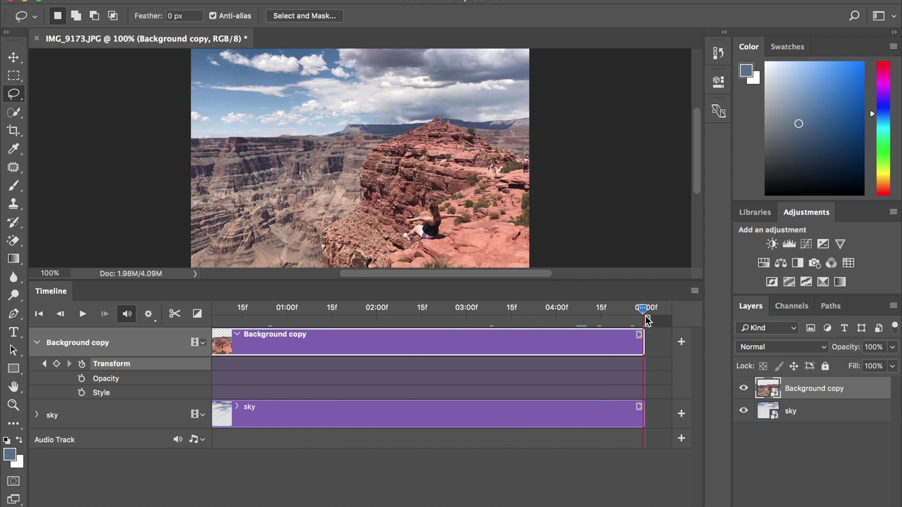
{"action": "left_click", "coordinate": [14, 57]}
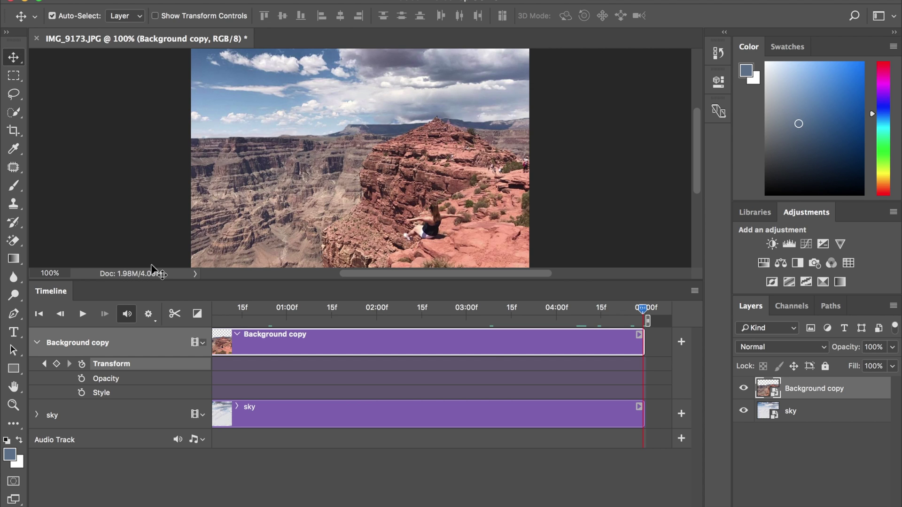
{"action": "left_click_drag", "start_coordinate": [176, 280], "coordinate": [183, 361]}
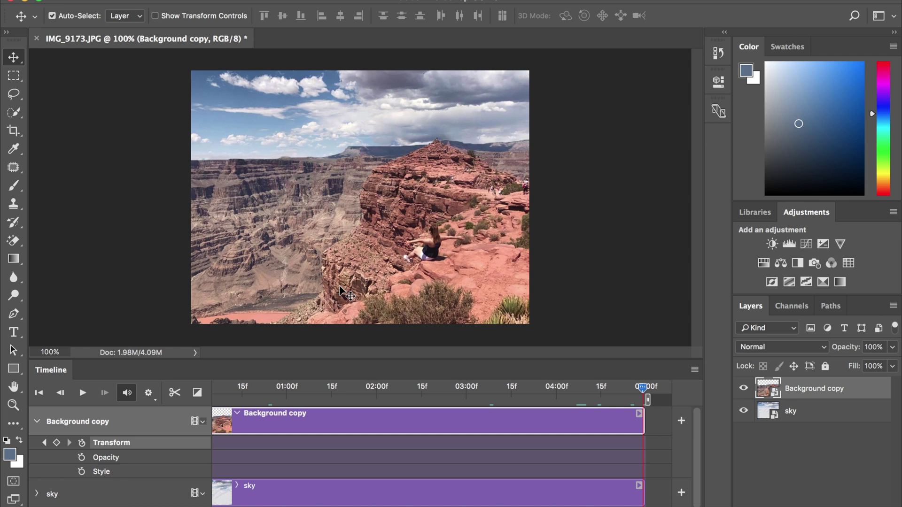
{"action": "key", "text": "ctrl+t"}
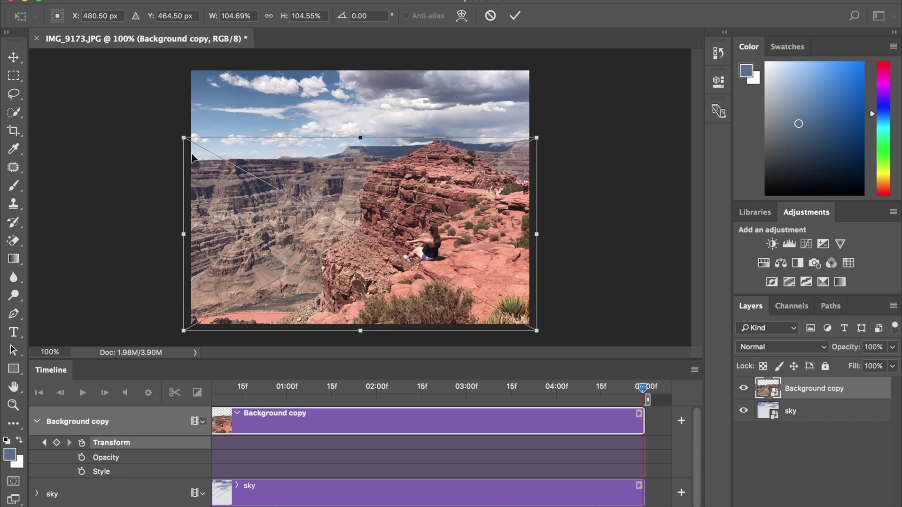
{"action": "left_click_drag", "start_coordinate": [183, 138], "coordinate": [191, 141]}
{"action": "left_click_drag", "start_coordinate": [539, 331], "coordinate": [531, 324]}
{"action": "key", "text": "Return"}
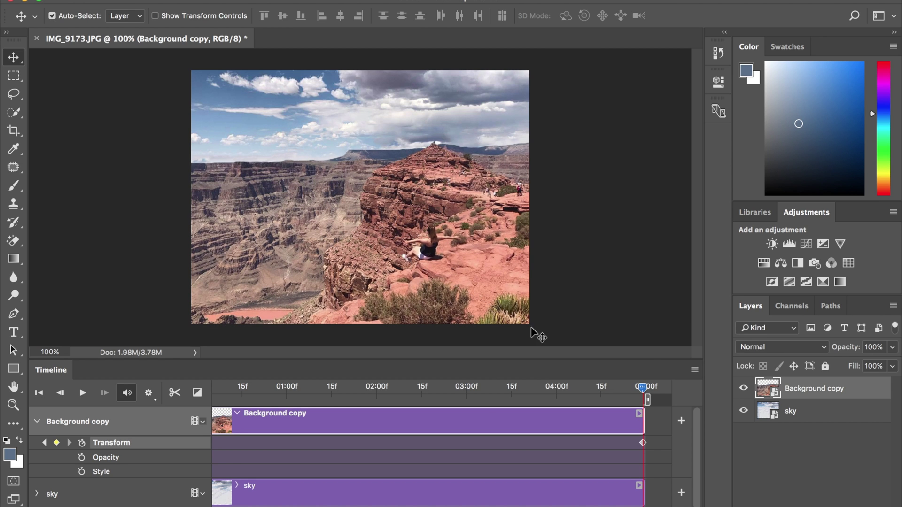
{"action": "left_click_drag", "start_coordinate": [645, 393], "coordinate": [176, 395]}
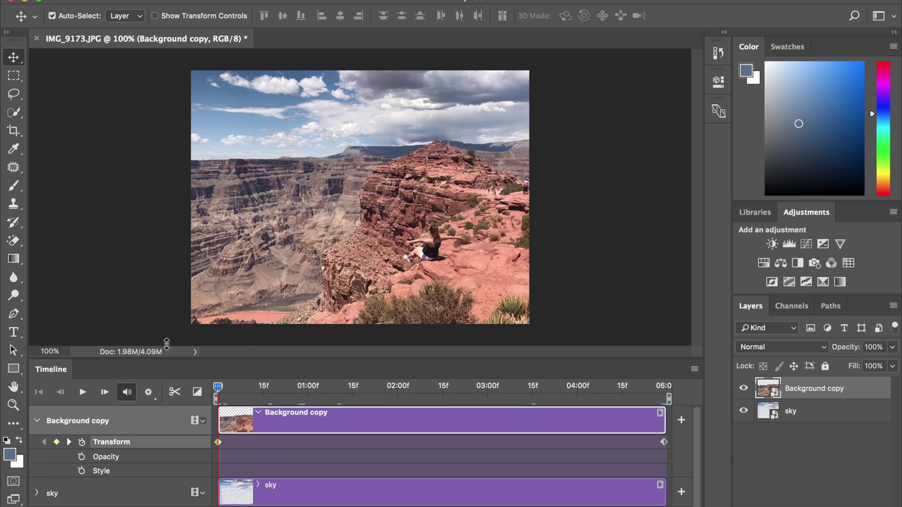
Keyframe the sky layer's Transform at frame 0 and shift its position at the last frame.
{"action": "left_click_drag", "start_coordinate": [166, 359], "coordinate": [166, 333]}
{"action": "left_click", "coordinate": [36, 467]}
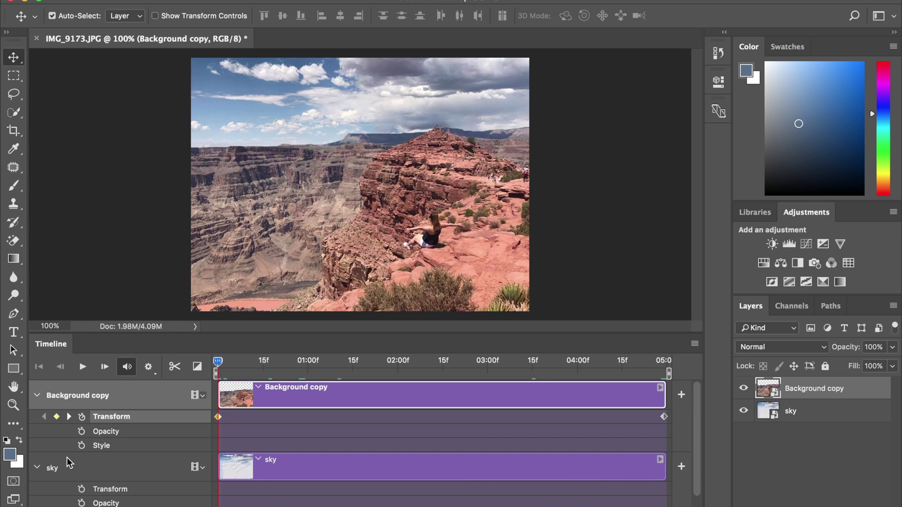
{"action": "left_click", "coordinate": [81, 489]}
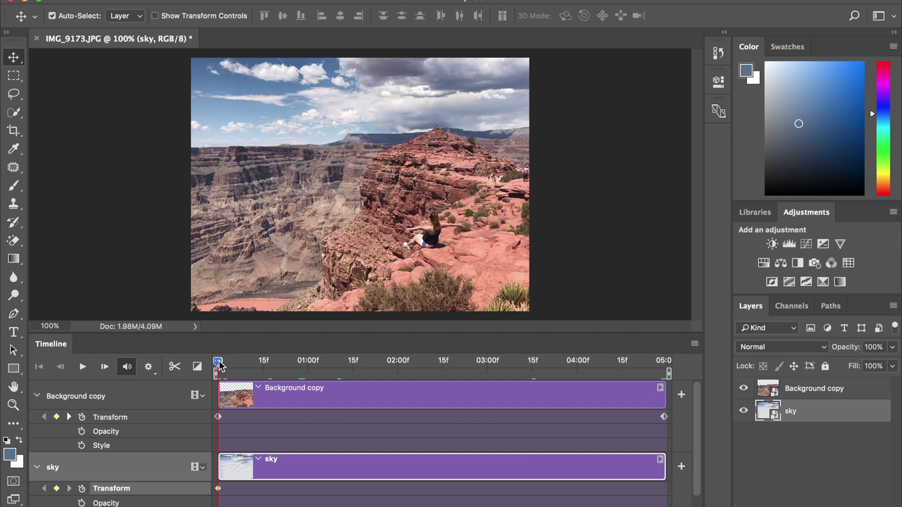
{"action": "left_click_drag", "start_coordinate": [218, 363], "coordinate": [702, 410]}
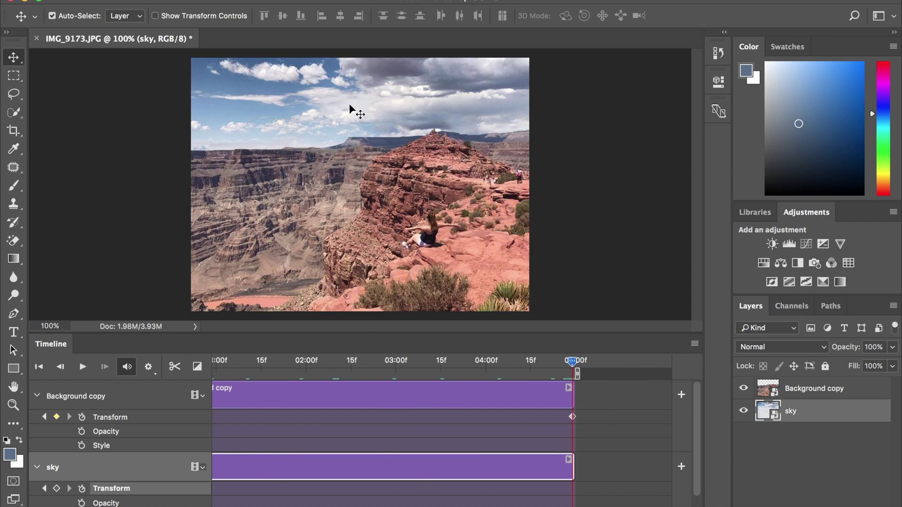
{"action": "left_click_drag", "start_coordinate": [349, 105], "coordinate": [350, 56]}
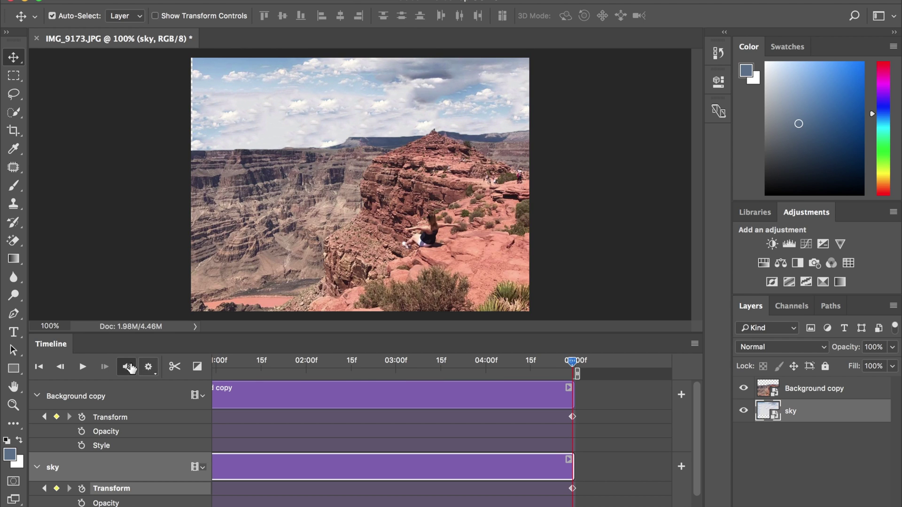
Preview the animation, nudge the sky's end position to cover the left edge, and open Render Video.
{"action": "left_click", "coordinate": [82, 367]}
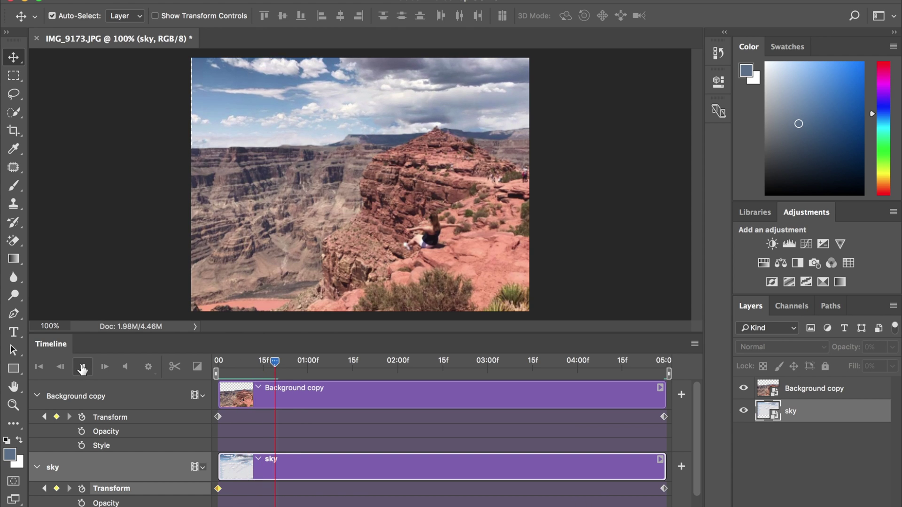
{"action": "left_click", "coordinate": [82, 368]}
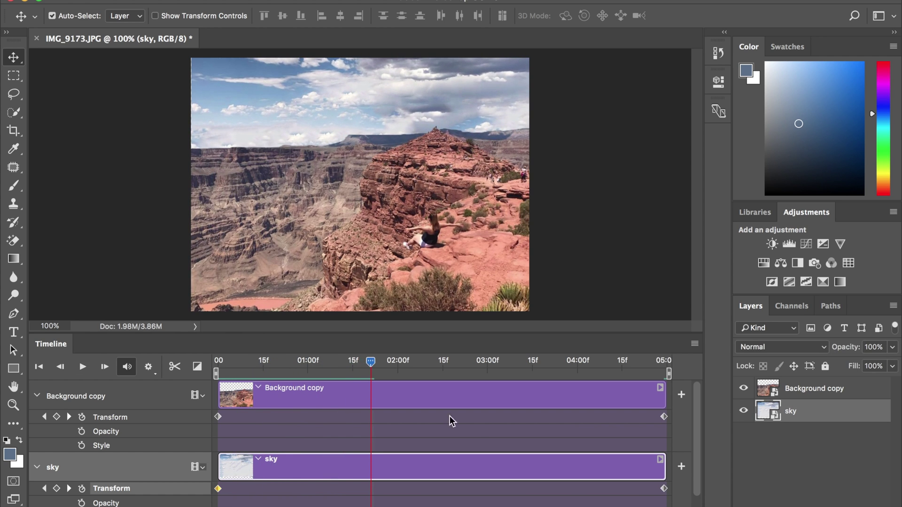
{"action": "left_click_drag", "start_coordinate": [460, 365], "coordinate": [676, 371]}
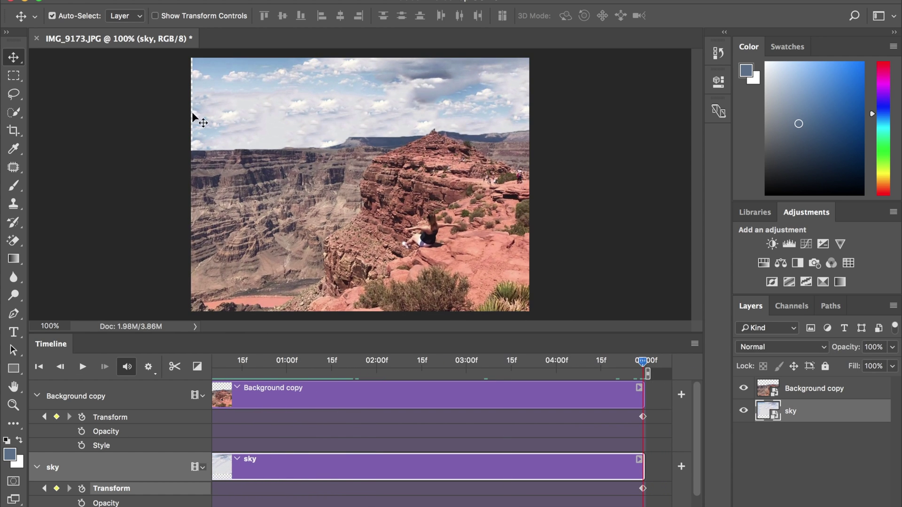
{"action": "left_click_drag", "start_coordinate": [229, 116], "coordinate": [227, 117]}
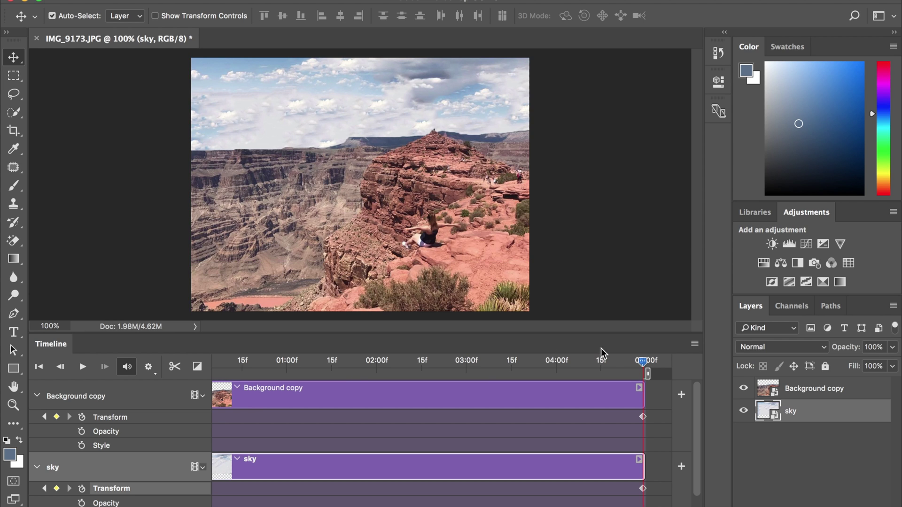
{"action": "left_click", "coordinate": [697, 345]}
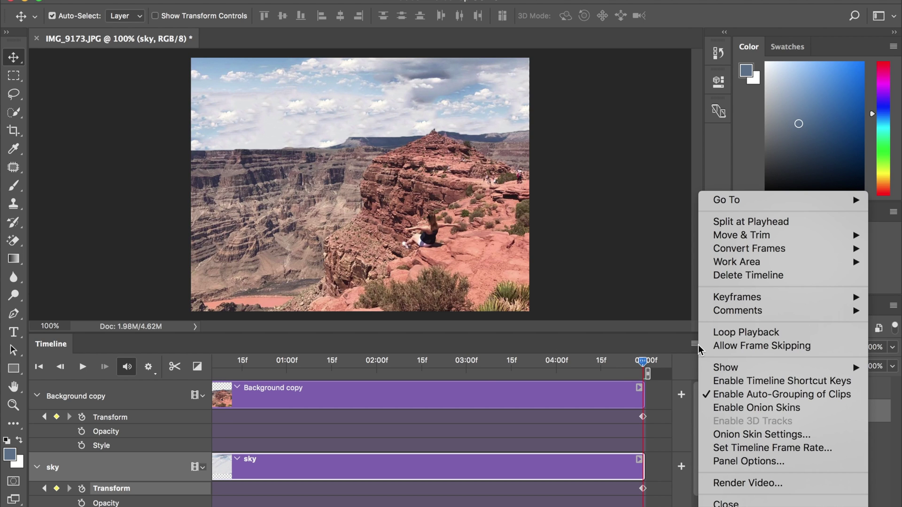
{"action": "left_click", "coordinate": [756, 483]}
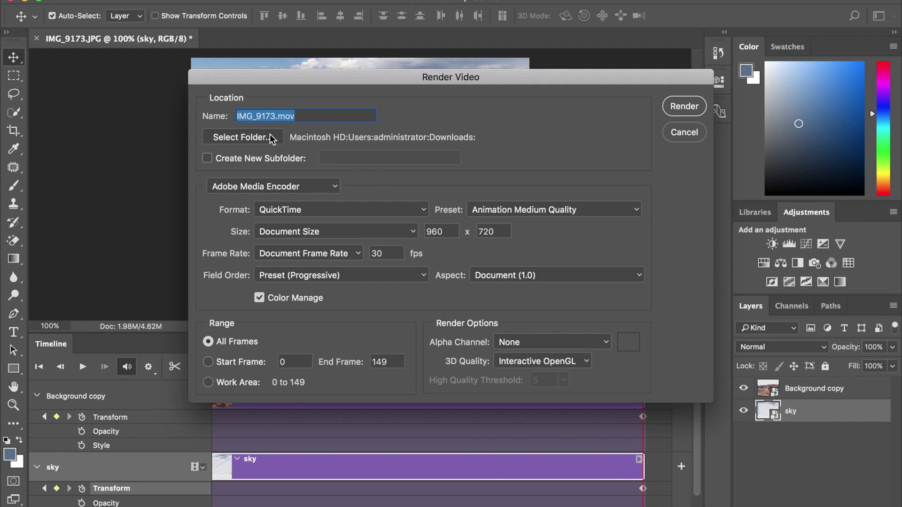
Name the render 'Grand Canyon', choose H.264 format and HDV 1080p size, and render.
{"action": "type", "text": "Grand Canyon"}
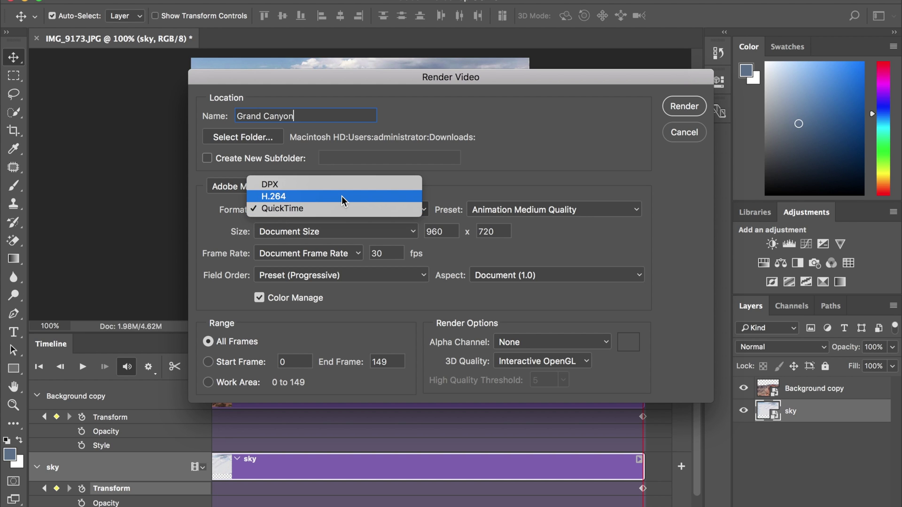
{"action": "left_click", "coordinate": [342, 196]}
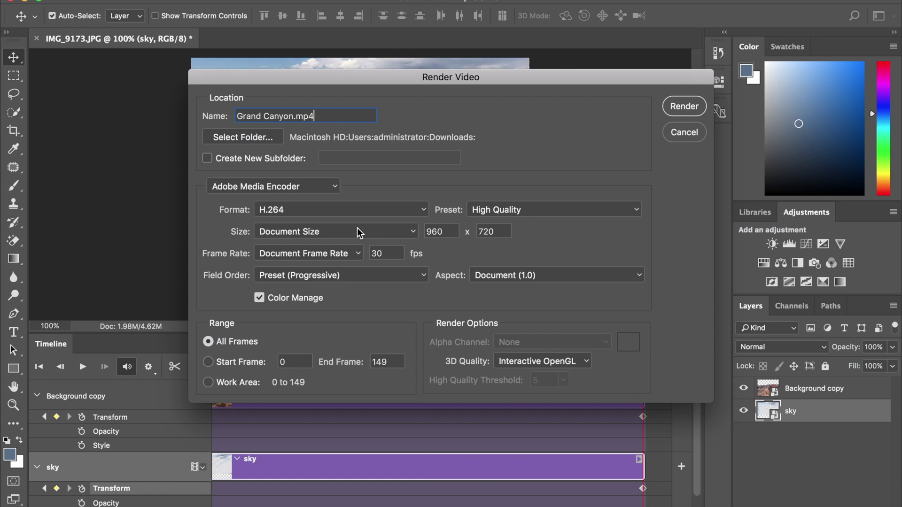
{"action": "left_click", "coordinate": [396, 232]}
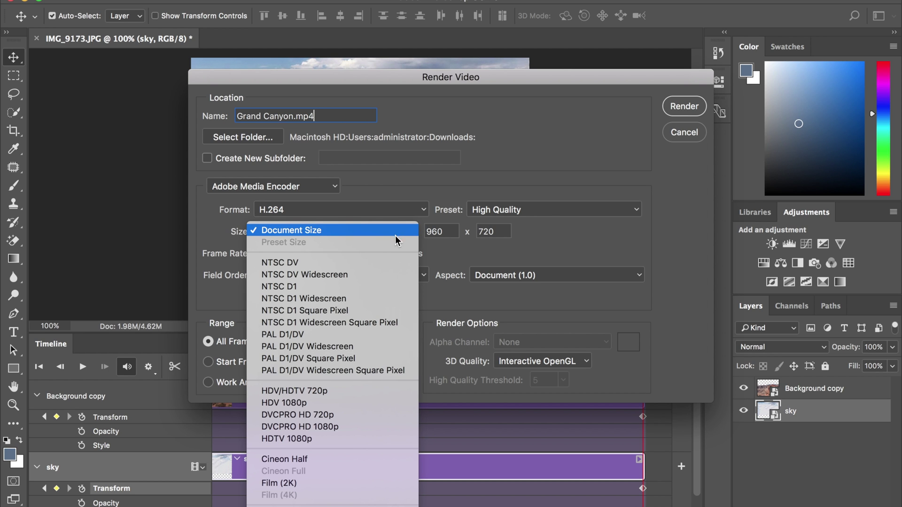
{"action": "left_click", "coordinate": [348, 404]}
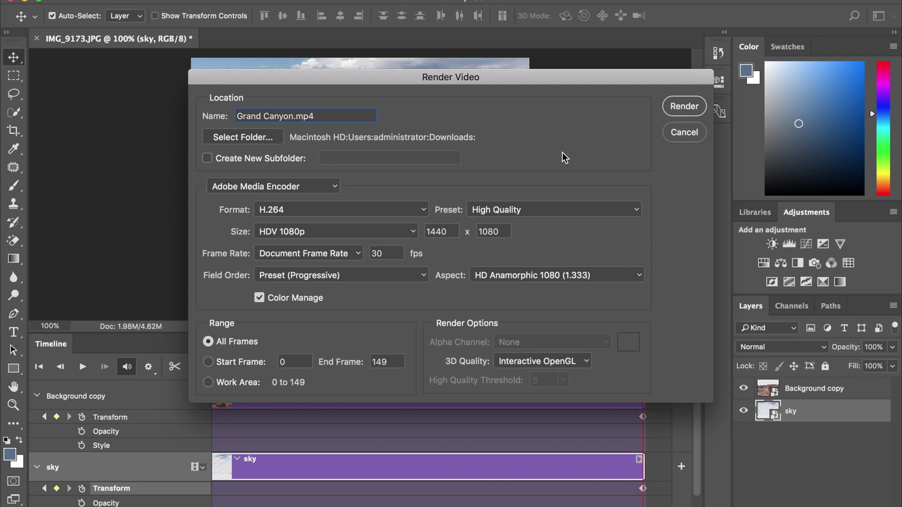
{"action": "left_click", "coordinate": [694, 107]}
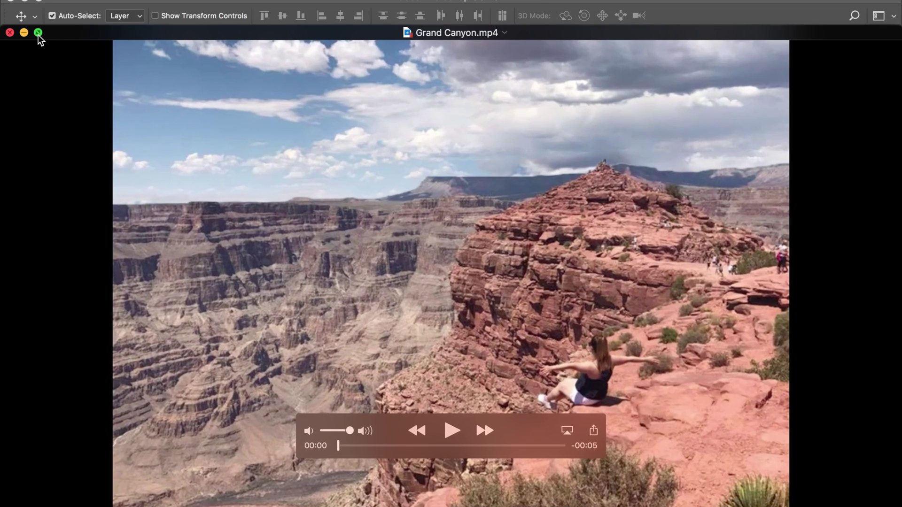
Switch the Grand Canyon.mp4 QuickTime window to full screen for playback.
{"action": "left_click", "coordinate": [112, 48]}
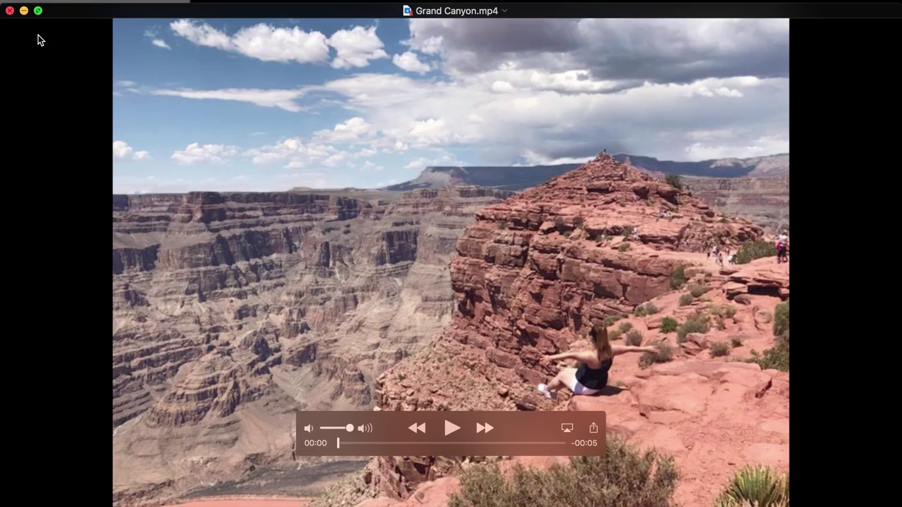